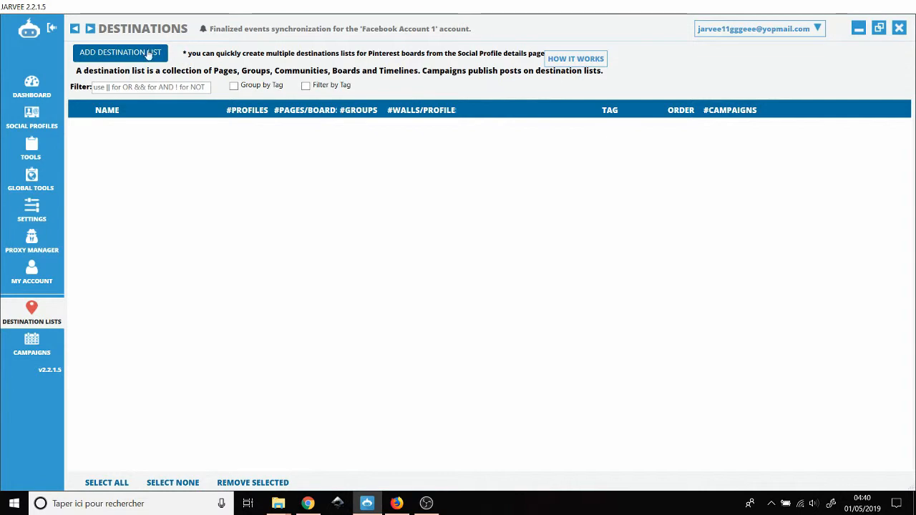
# Step: Create a new destination list and include the wall/profile of Facebook Account 1 in it
pyautogui.click(148, 55)
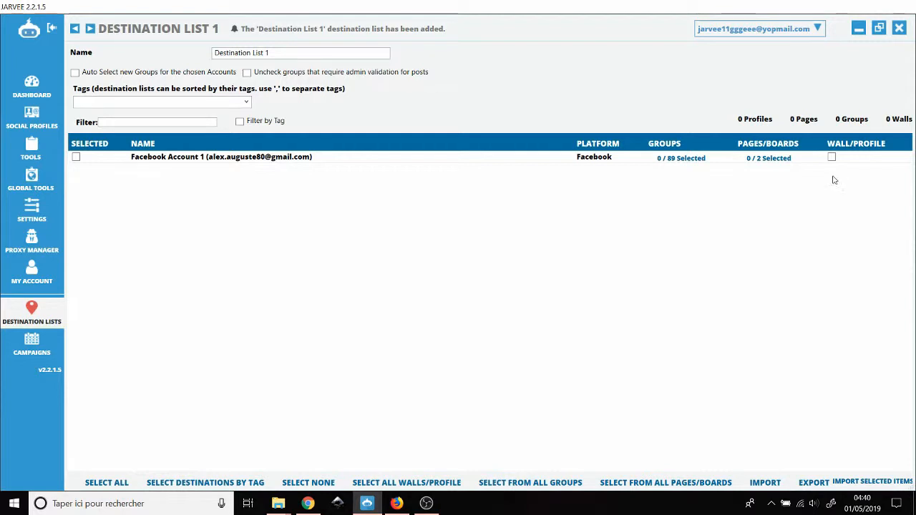
pyautogui.click(760, 161)
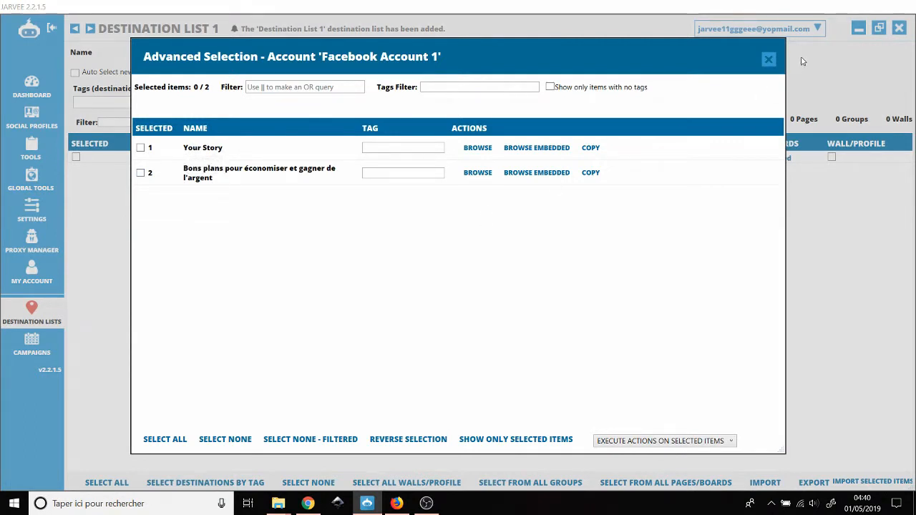
pyautogui.click(768, 60)
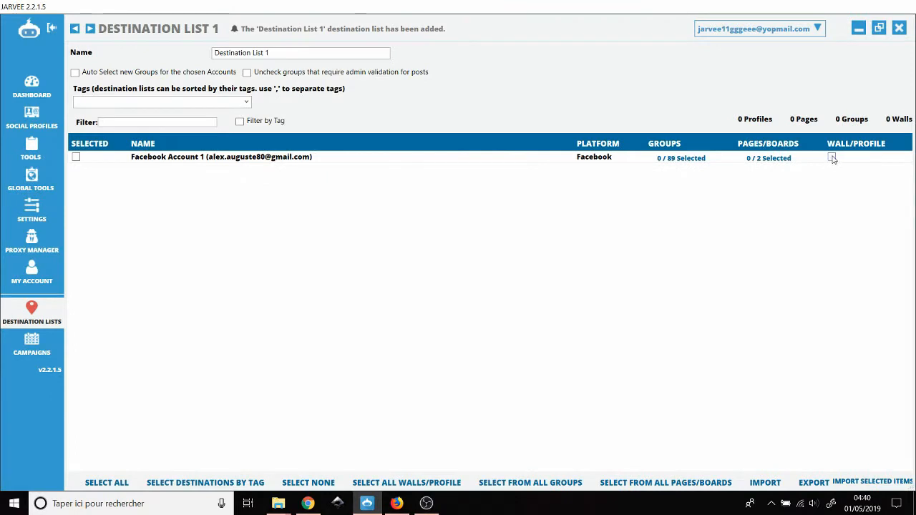
pyautogui.click(831, 157)
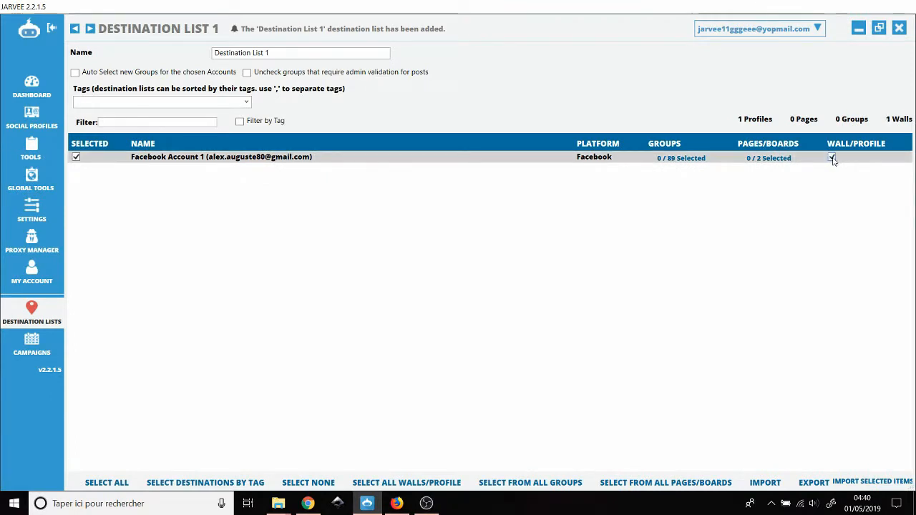
# Step: Add the account's pages "Your Story" and "Bons plans pour économiser et gagner de l'argent" to the destination list
pyautogui.click(767, 158)
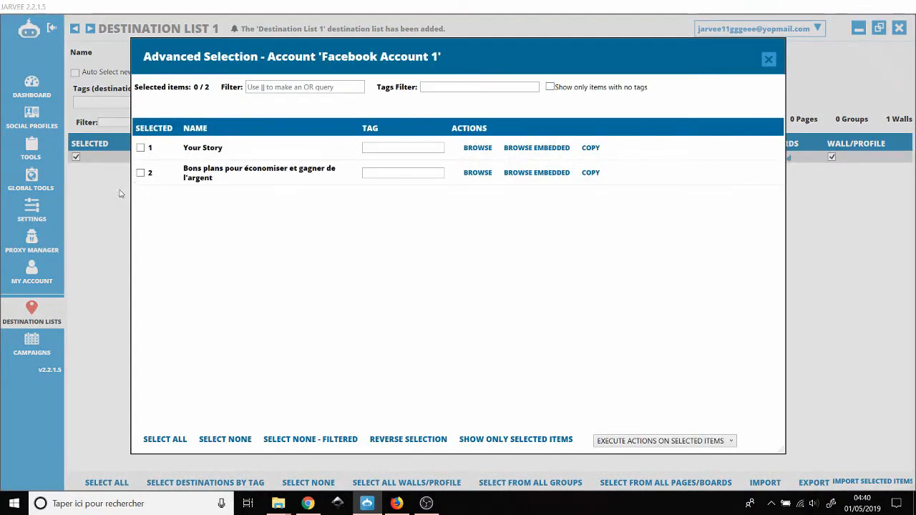
pyautogui.click(141, 172)
pyautogui.click(141, 147)
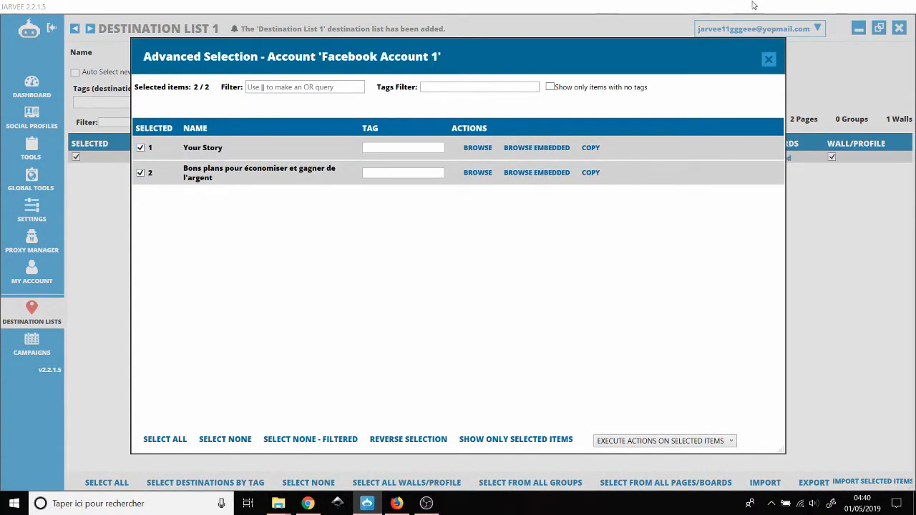
pyautogui.click(768, 59)
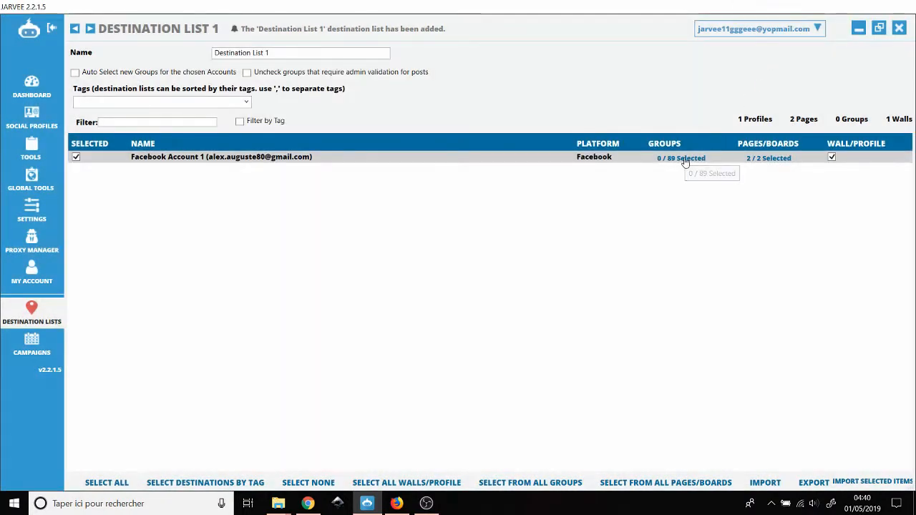
# Step: Add the account's first four groups, from "Vente affiliation" through "Gagner de l'argent sur internet FRANCE", to the destination list
pyautogui.click(681, 158)
pyautogui.scroll(-3, 143, 188)
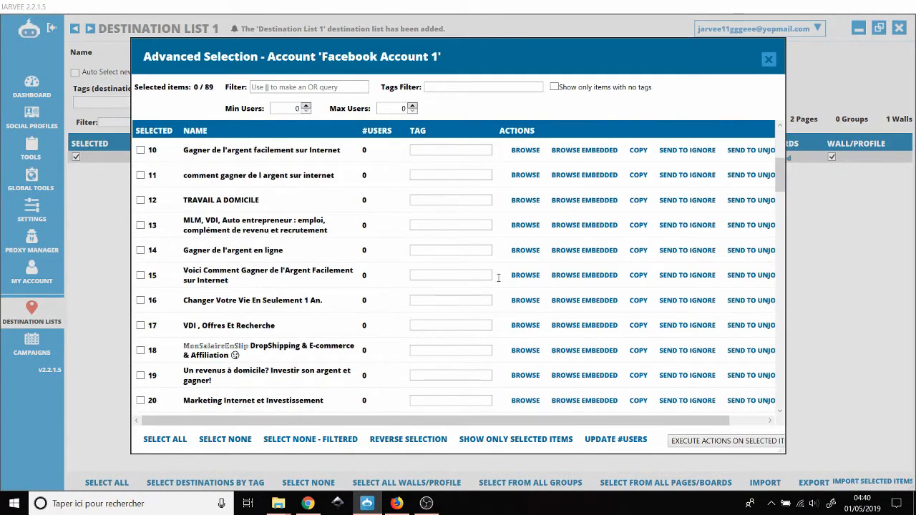
pyautogui.moveTo(779, 178); pyautogui.dragTo(779, 147)
pyautogui.click(140, 225)
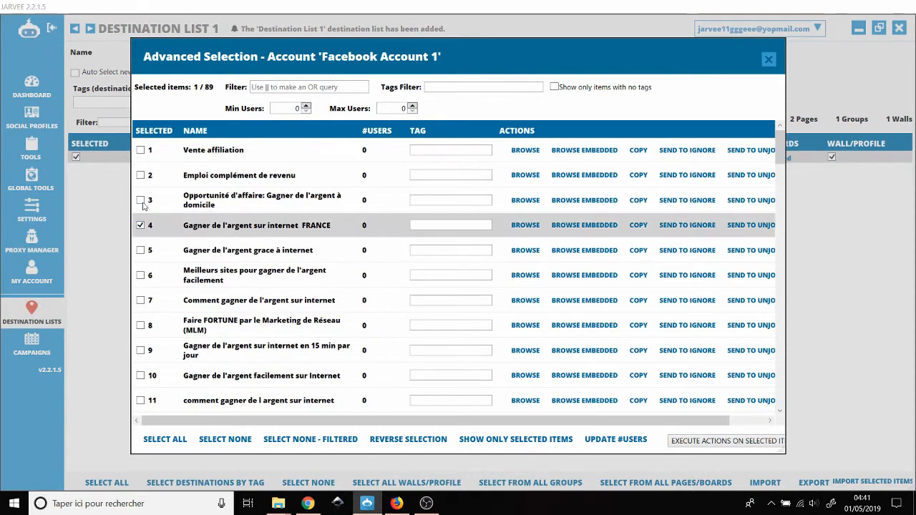
pyautogui.click(140, 200)
pyautogui.click(140, 174)
pyautogui.click(140, 150)
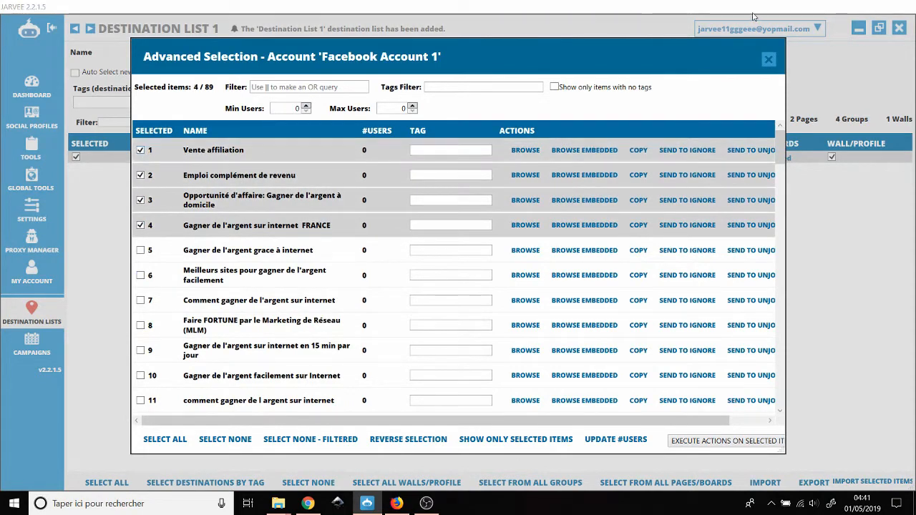
pyautogui.click(771, 63)
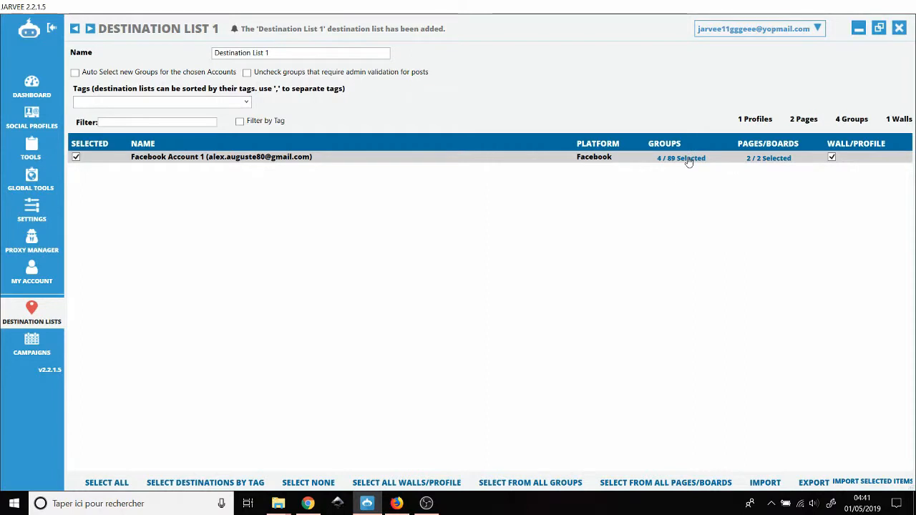
# Step: Create a standard campaign and name it "sdgsgsfdg"
pyautogui.click(32, 345)
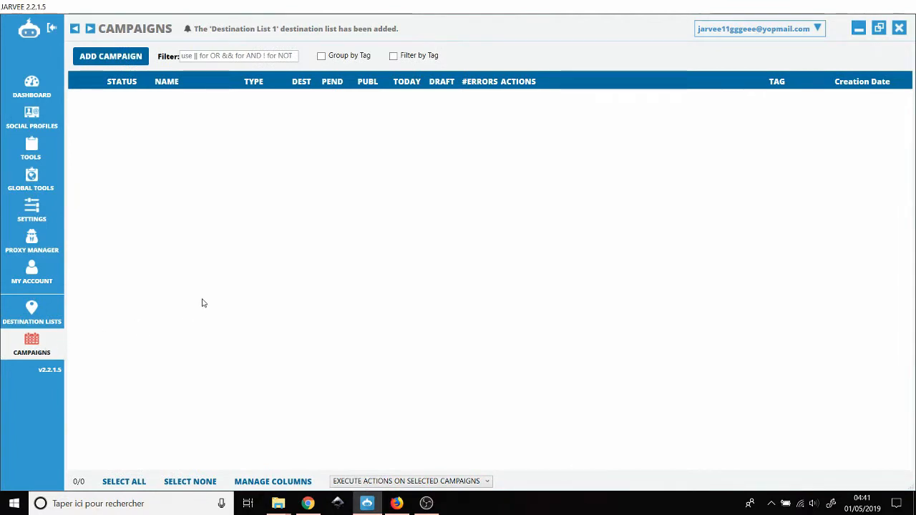
pyautogui.click(114, 58)
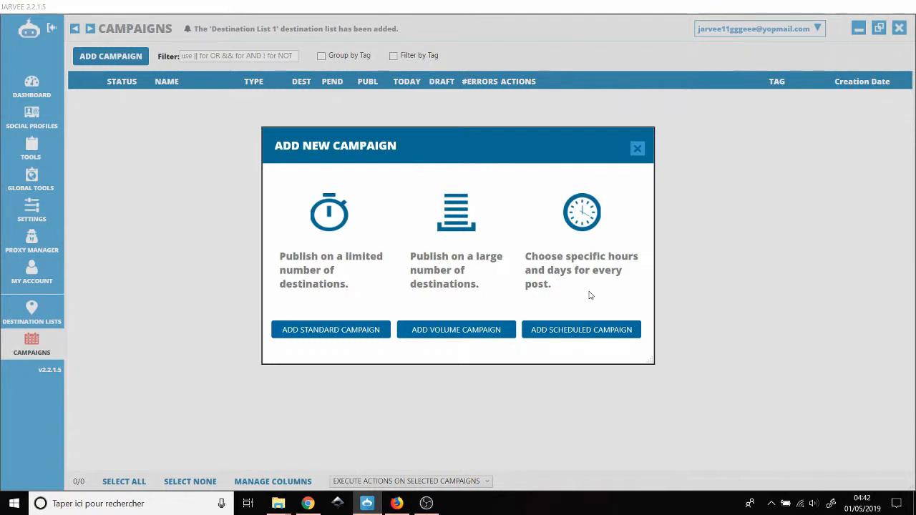
pyautogui.click(342, 332)
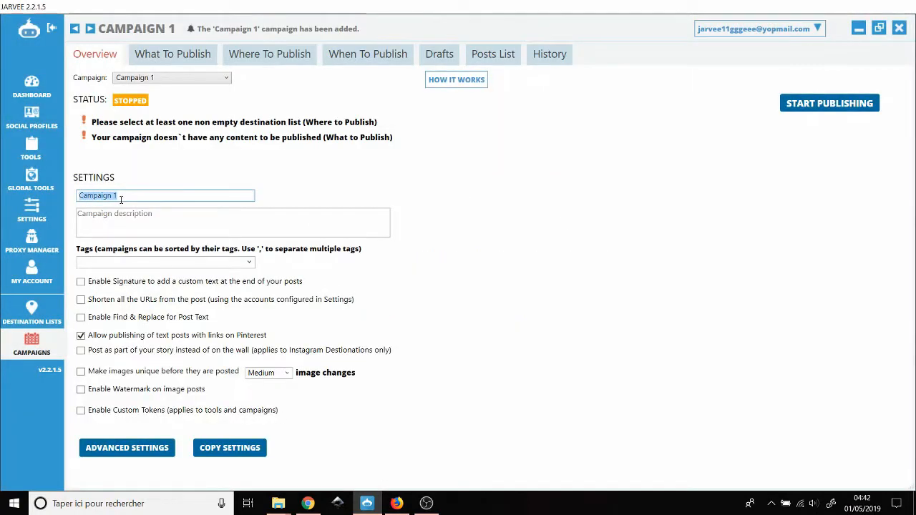
pyautogui.write('sdgsgsfdg')
# Step: Write "rgdfgdfgdfhdfhfdhfd" as the message of a single post for the campaign, and view the share-post and RSS feed options
pyautogui.click(158, 57)
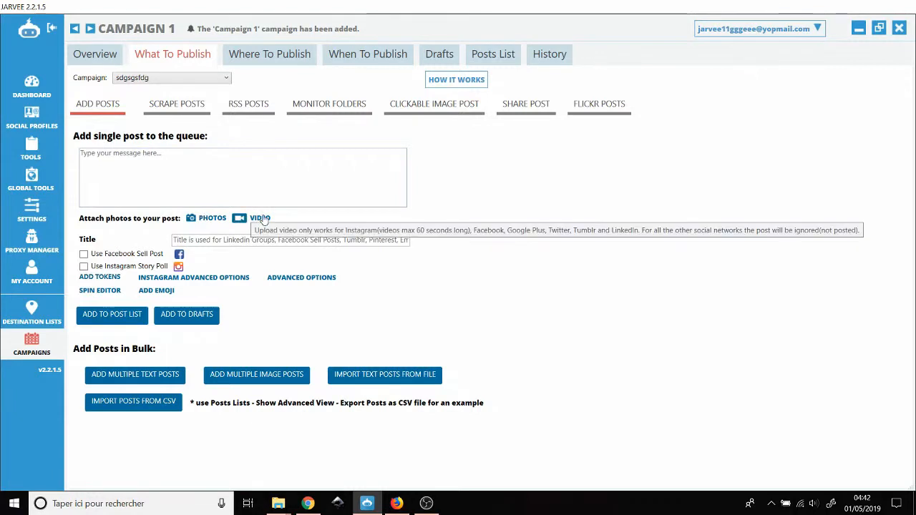
pyautogui.click(197, 165)
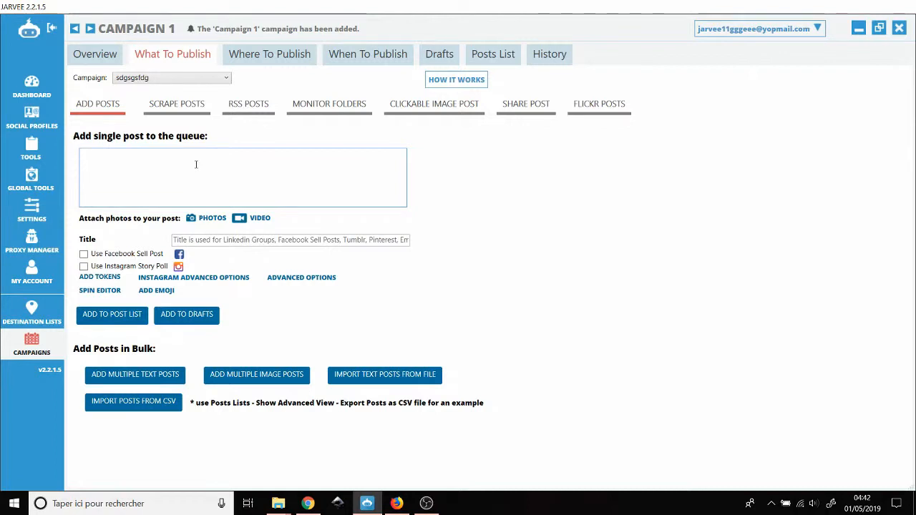
pyautogui.click(527, 107)
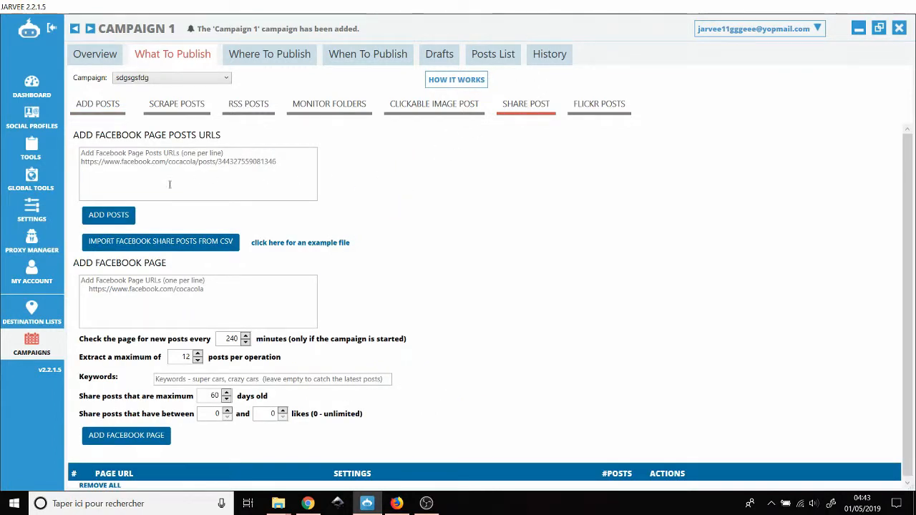
pyautogui.click(198, 166)
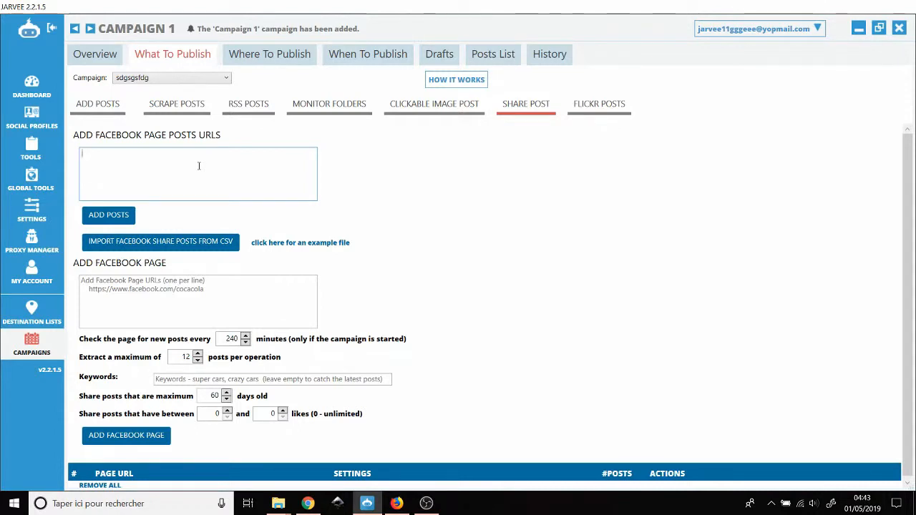
pyautogui.click(264, 290)
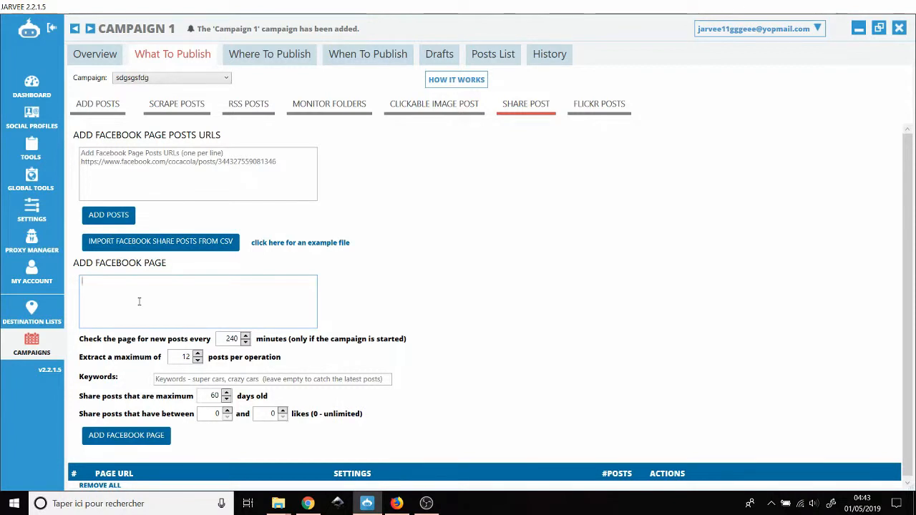
pyautogui.write('rgdfgdfgdfhdfhfdhfd')
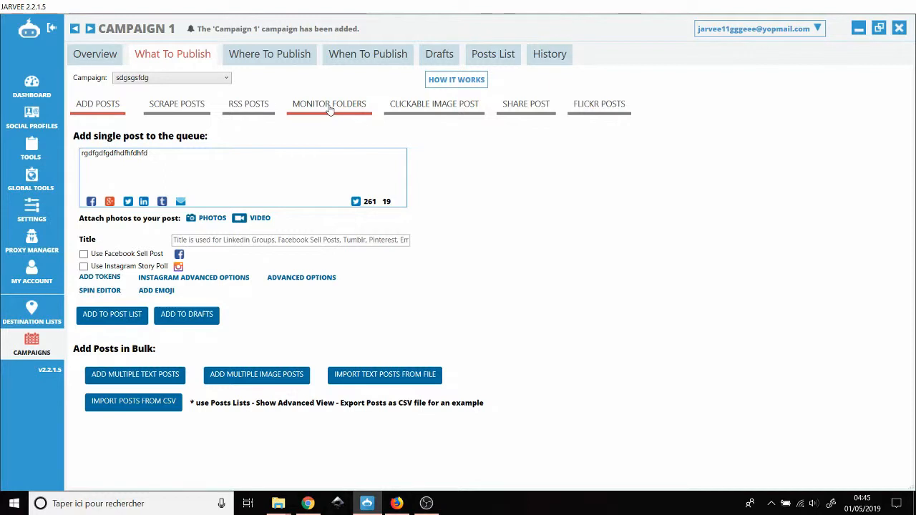
pyautogui.click(235, 109)
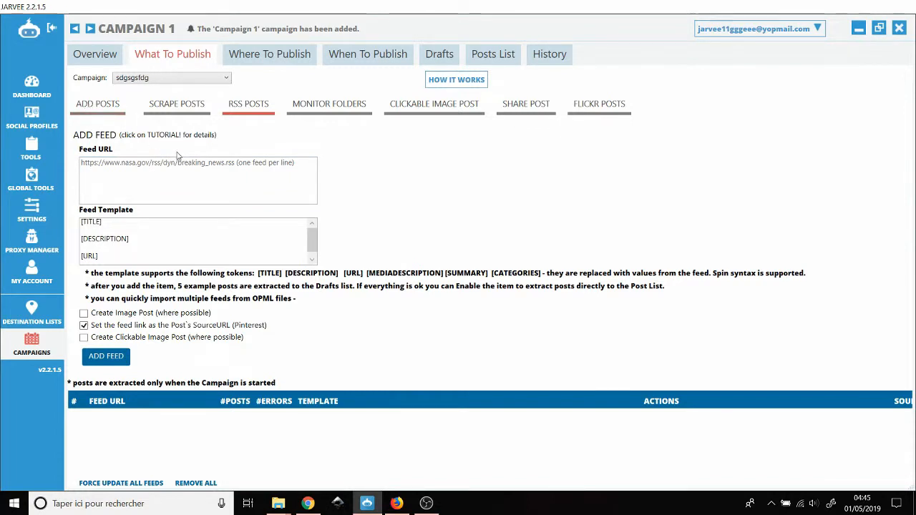
pyautogui.click(106, 113)
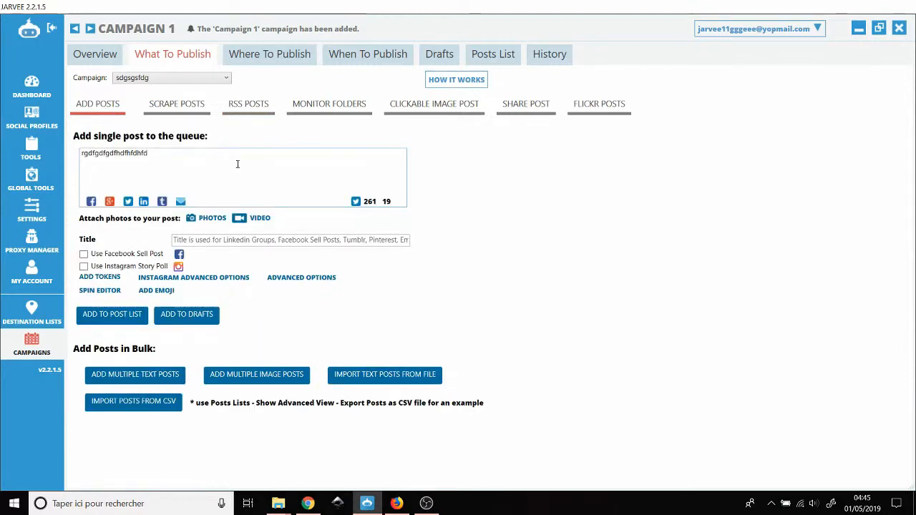
# Step: Select Destination List 1 as the place where the campaign publishes, and add the written post to the post list
pyautogui.click(289, 63)
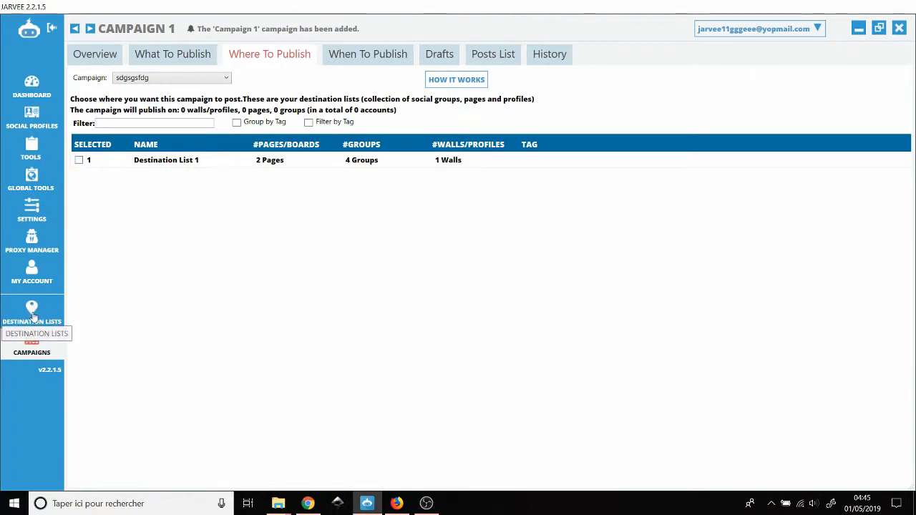
pyautogui.click(80, 161)
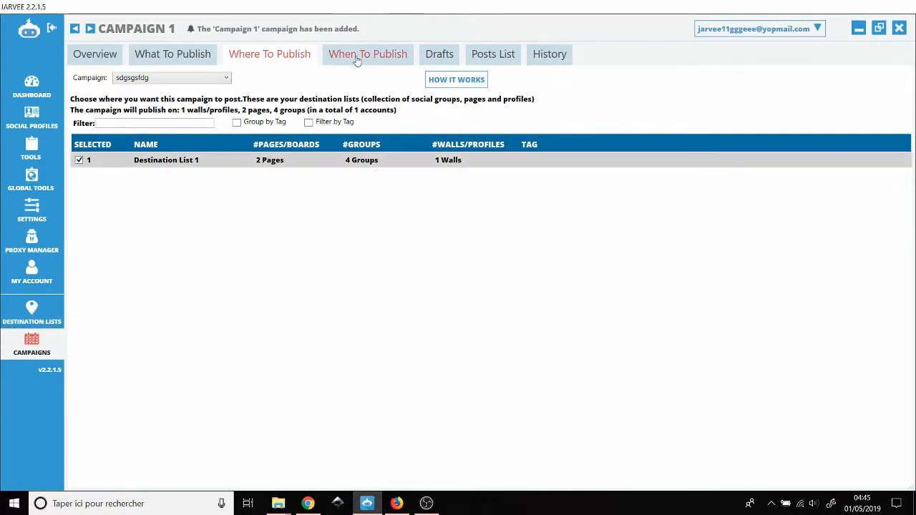
pyautogui.click(196, 57)
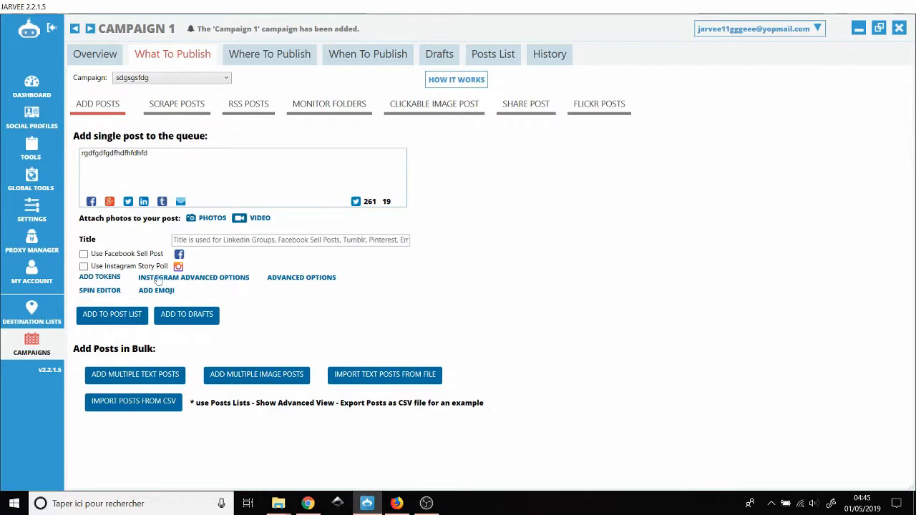
pyautogui.click(112, 319)
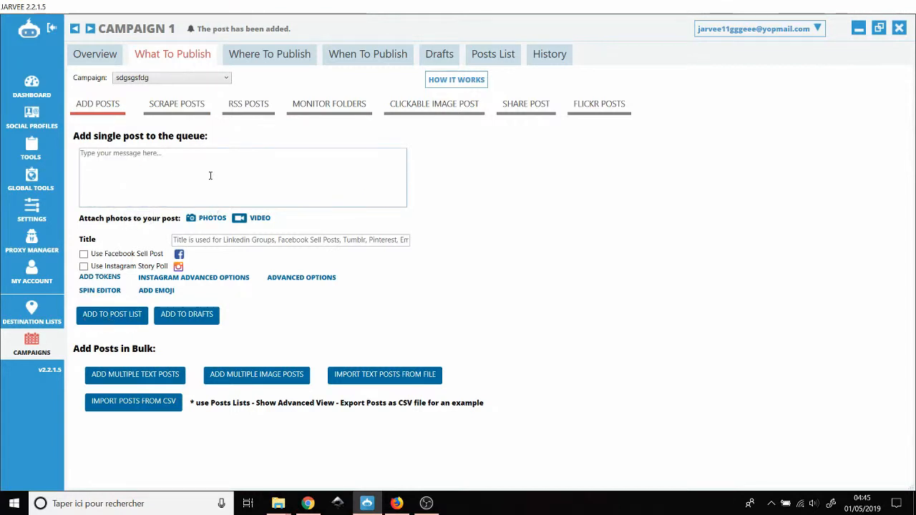
# Step: Set the campaign's publishing schedule to 1 post list item per day
pyautogui.click(360, 62)
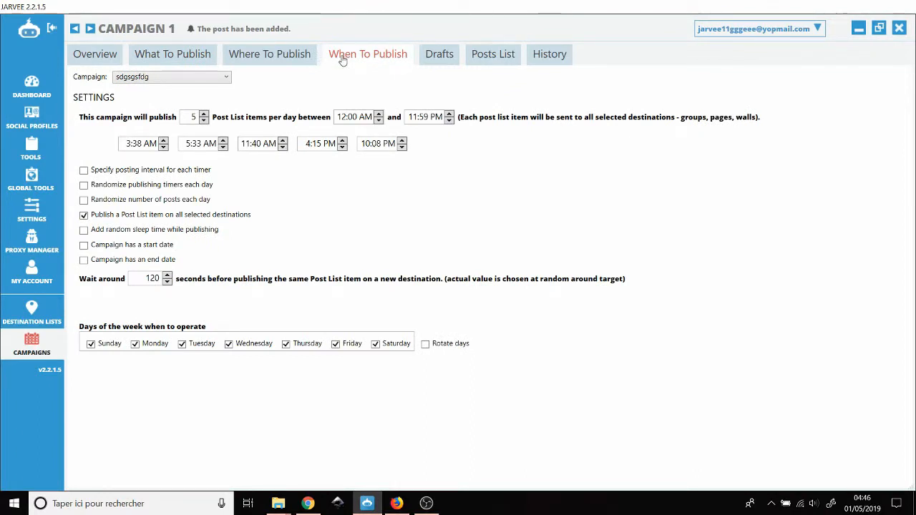
pyautogui.doubleClick(193, 116)
pyautogui.click(204, 120)
pyautogui.click(204, 121)
pyautogui.click(204, 120)
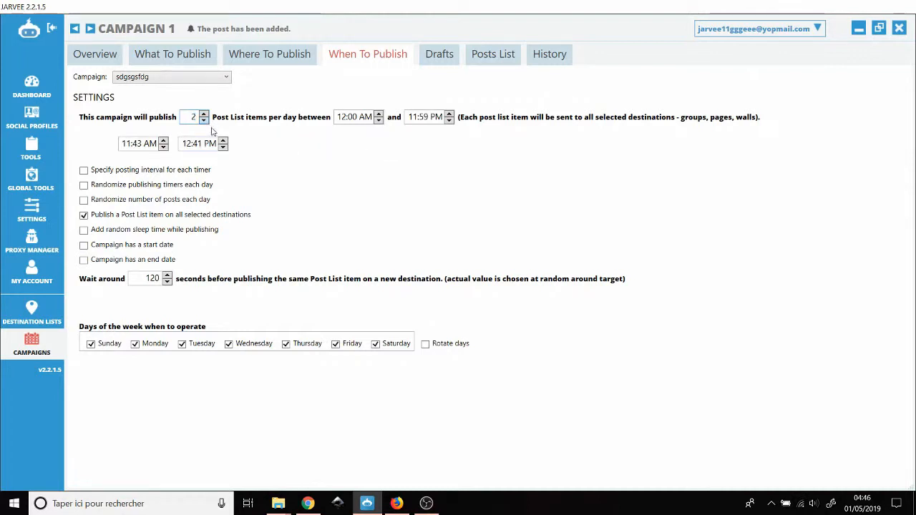
pyautogui.click(204, 121)
pyautogui.click(152, 280)
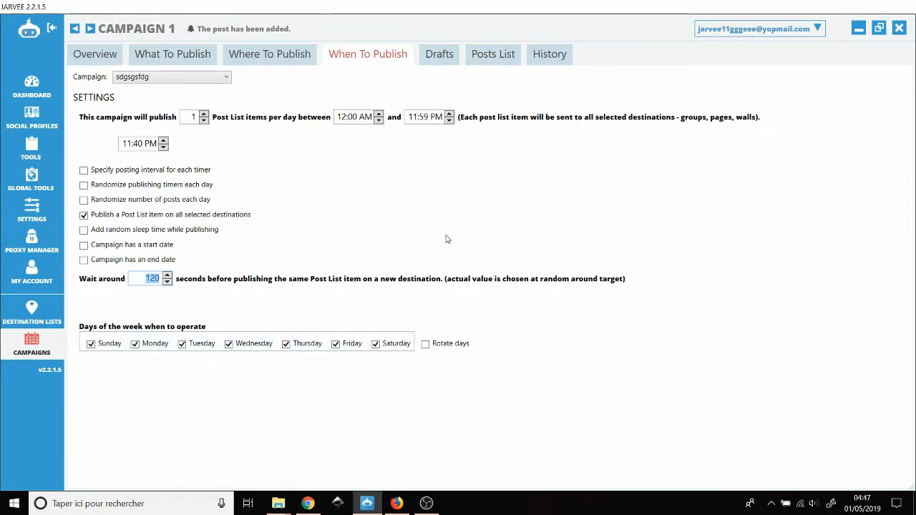
# Step: Review the campaign's queued posts and its publishing history
pyautogui.click(493, 54)
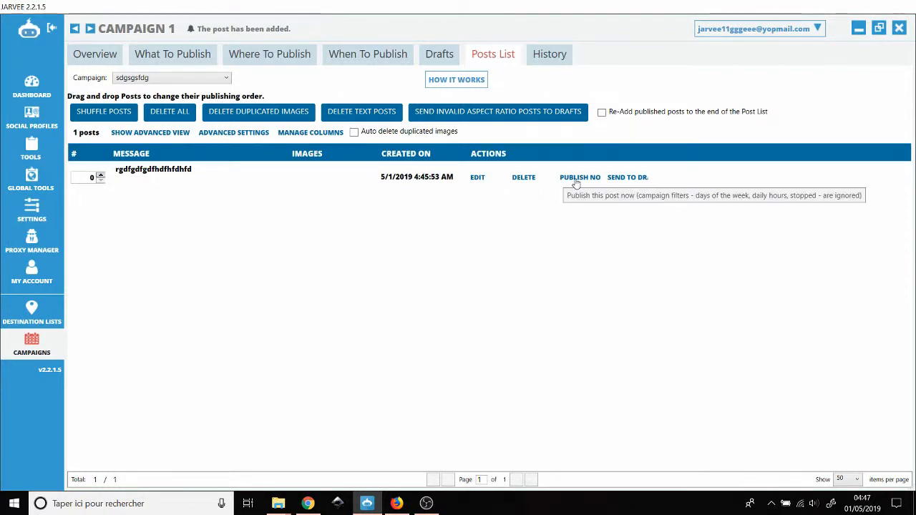
pyautogui.click(555, 63)
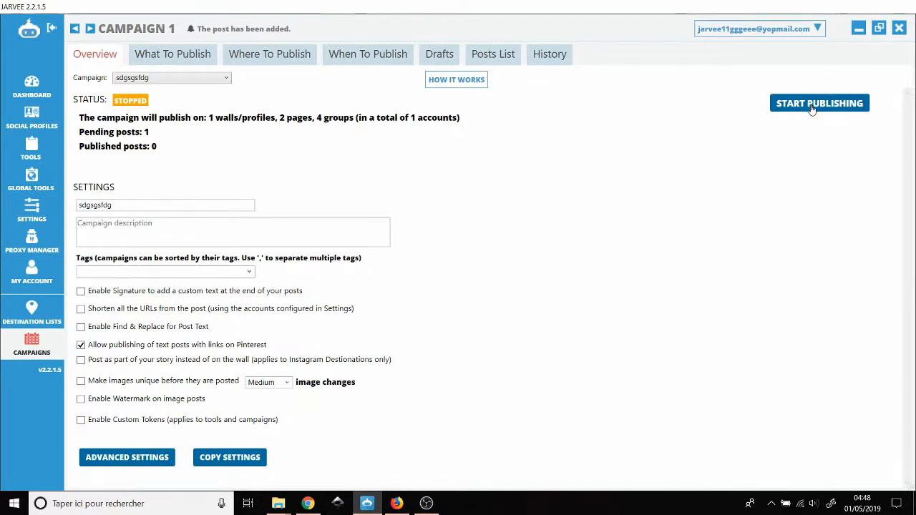
# Step: Return to the list of campaigns and add a new scheduled campaign
pyautogui.click(31, 344)
pyautogui.click(133, 58)
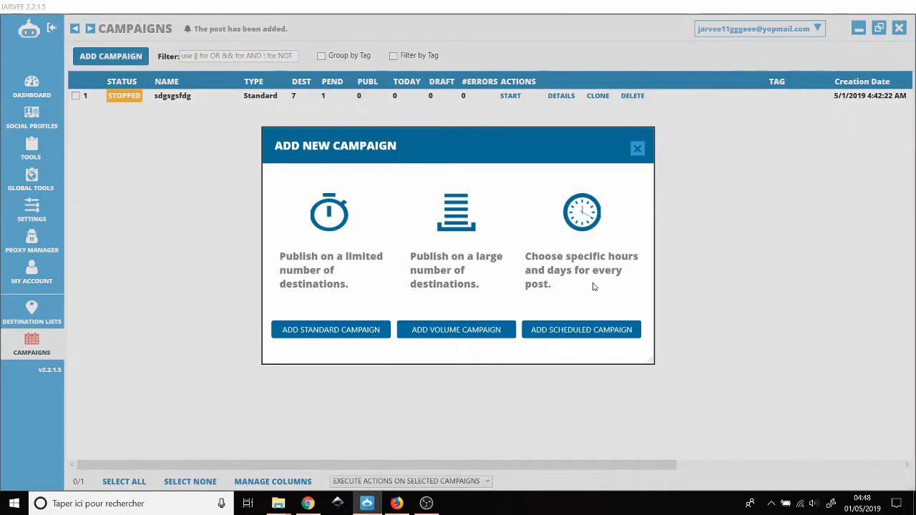
pyautogui.click(638, 150)
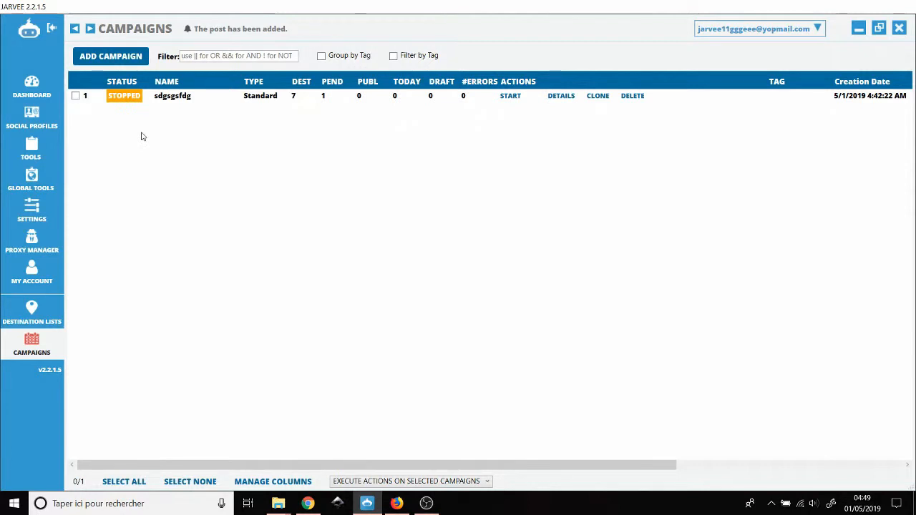
pyautogui.click(111, 61)
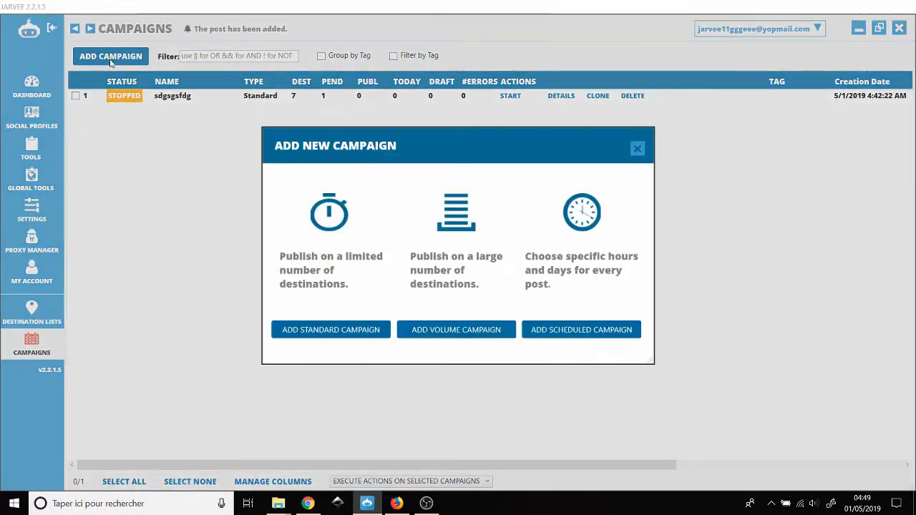
pyautogui.click(591, 331)
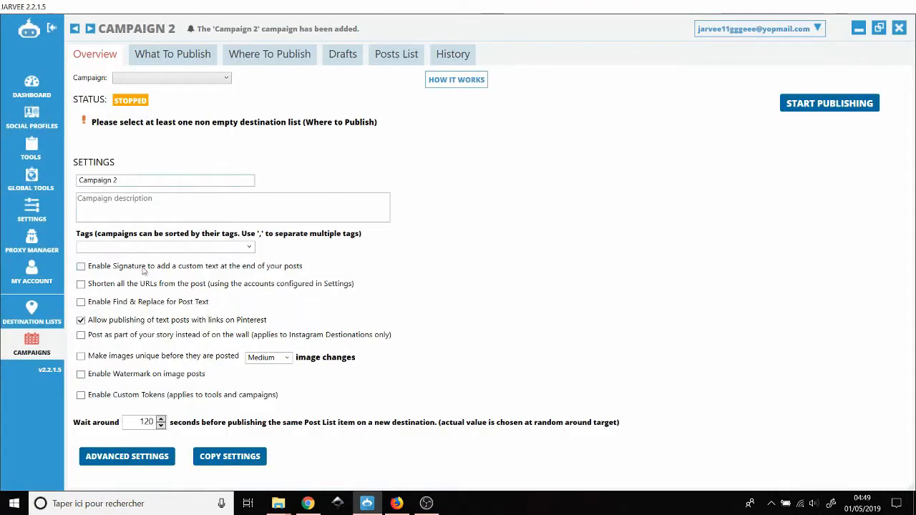
# Step: Write the post text "fbfdhdfhdfhh" for Campaign 2 and add a posting timer to the post
pyautogui.click(162, 53)
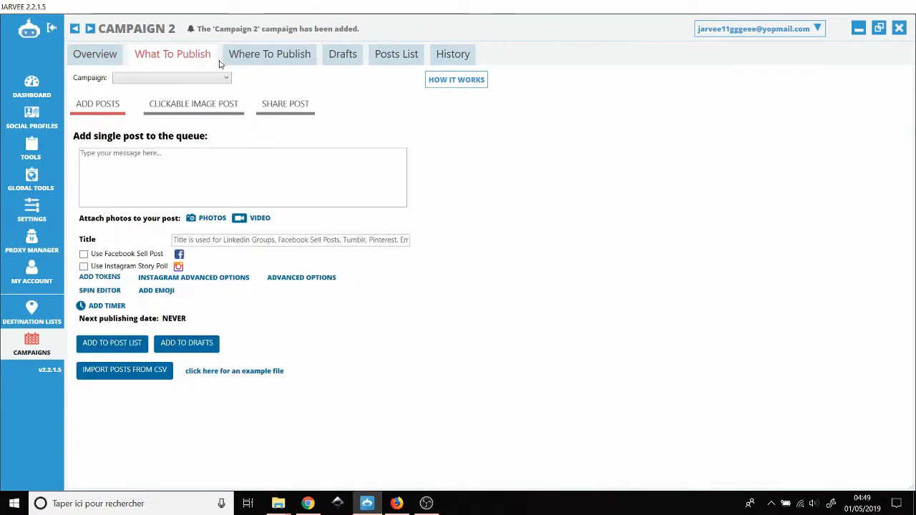
pyautogui.click(197, 169)
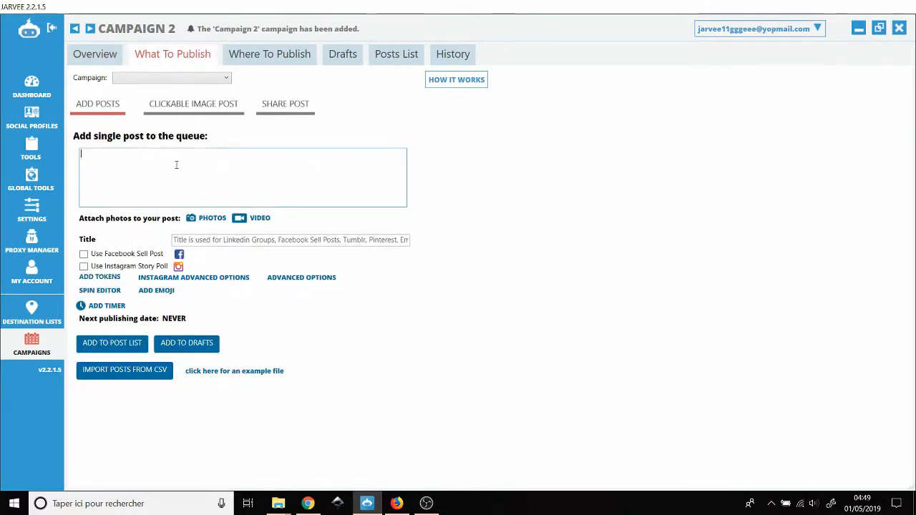
pyautogui.write('fbfdhdfhdfhh')
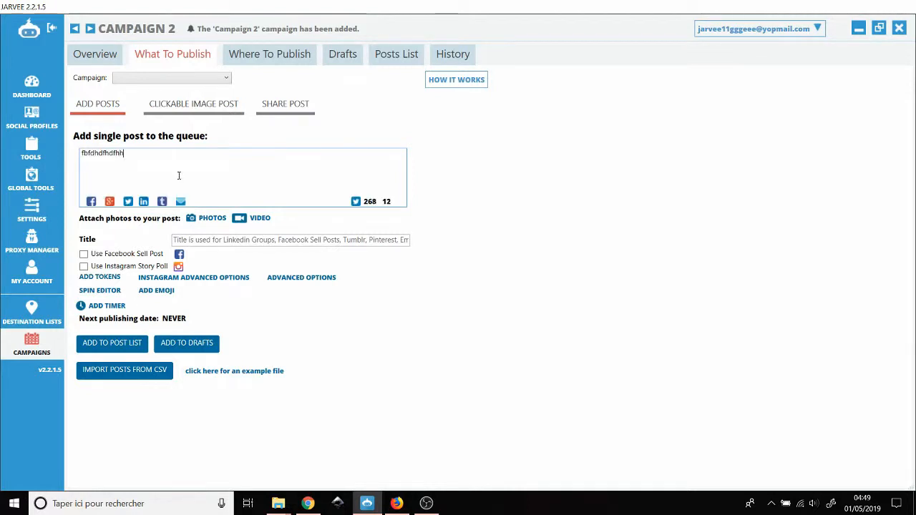
pyautogui.click(94, 308)
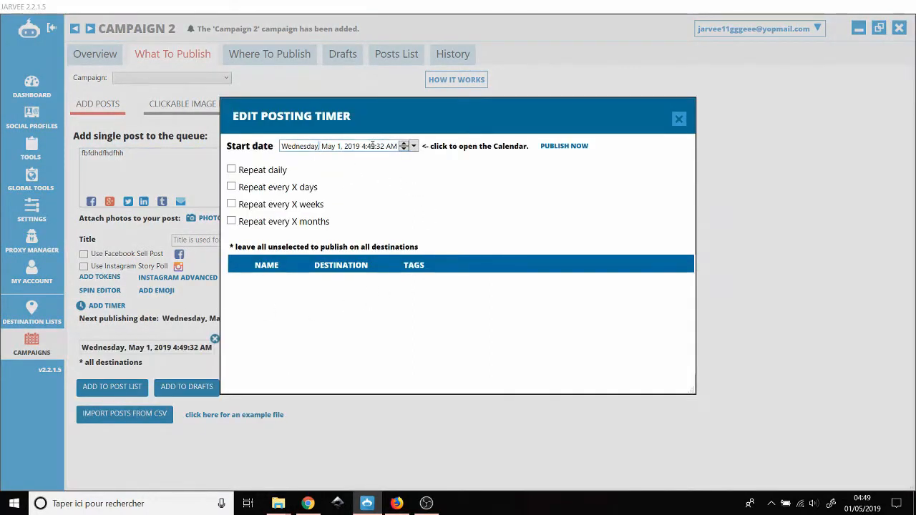
# Step: Try the timer's day, week and month repeat intervals, set it to repeat daily, and add the post to the post list
pyautogui.click(240, 171)
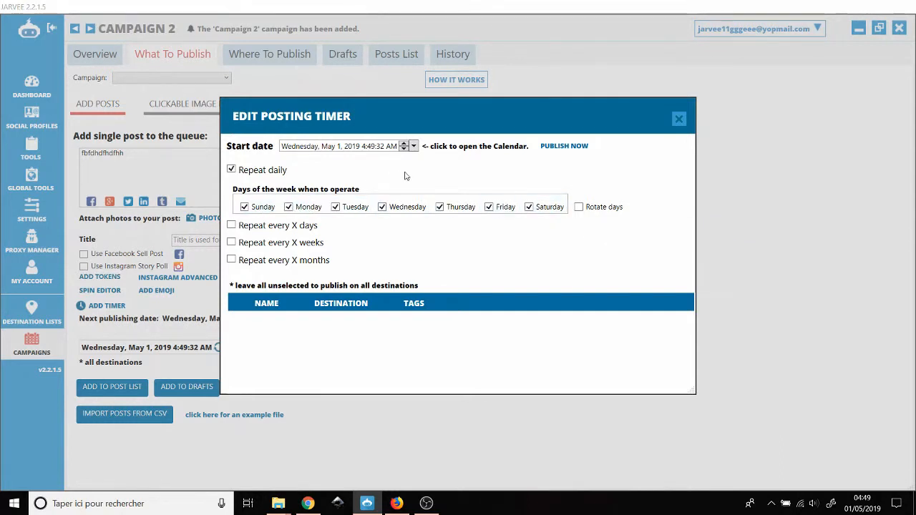
pyautogui.click(247, 171)
pyautogui.click(267, 188)
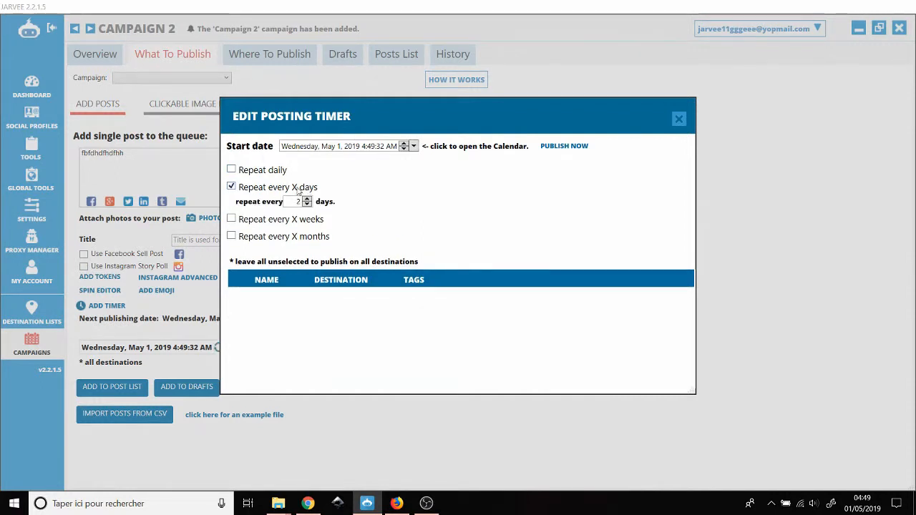
pyautogui.click(298, 188)
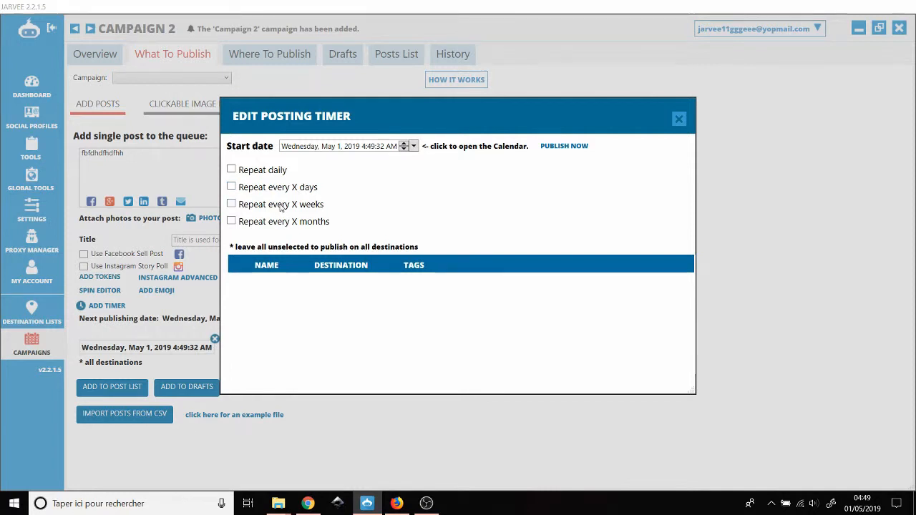
pyautogui.click(282, 206)
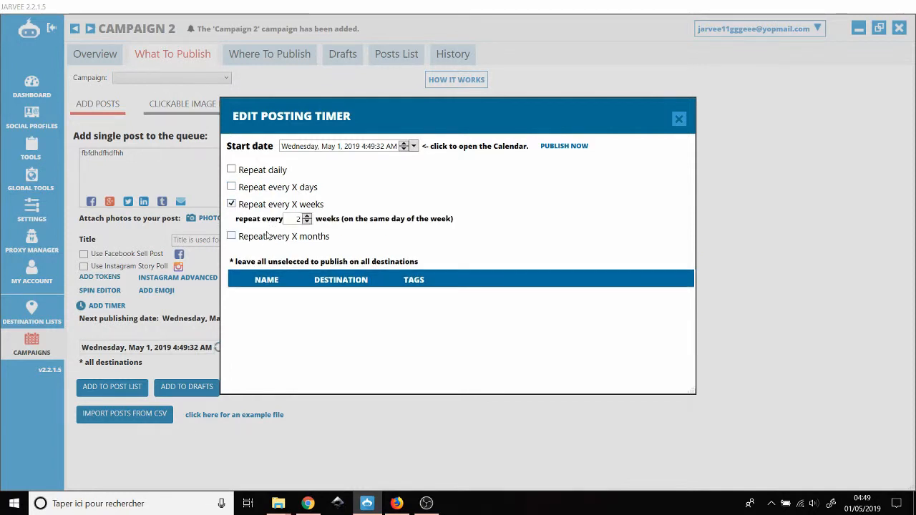
pyautogui.click(268, 236)
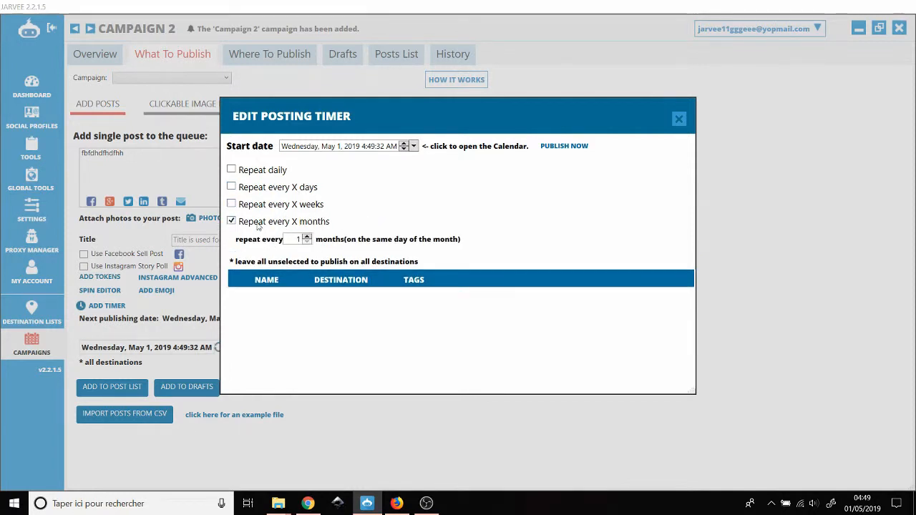
pyautogui.click(258, 224)
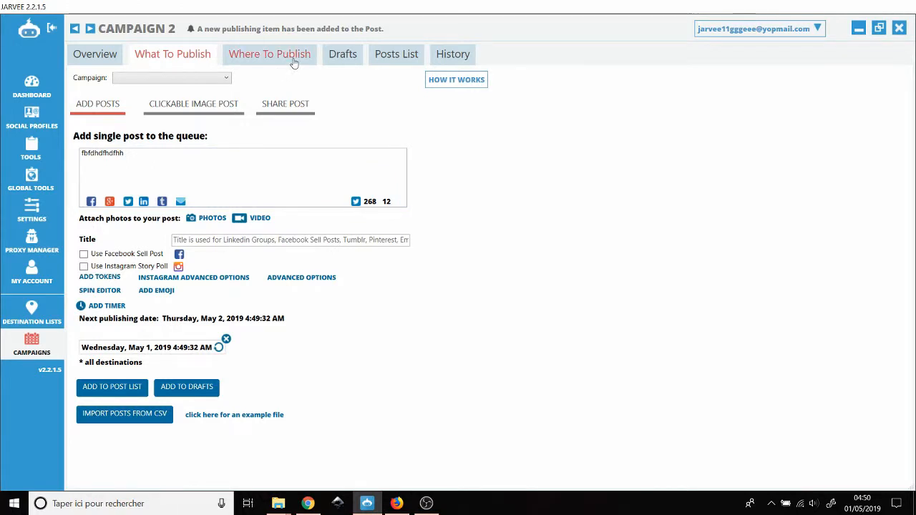
# Step: Select Destination List 1 as the place where Campaign 2 publishes, and review the campaign's post setup and publishing history
pyautogui.click(293, 63)
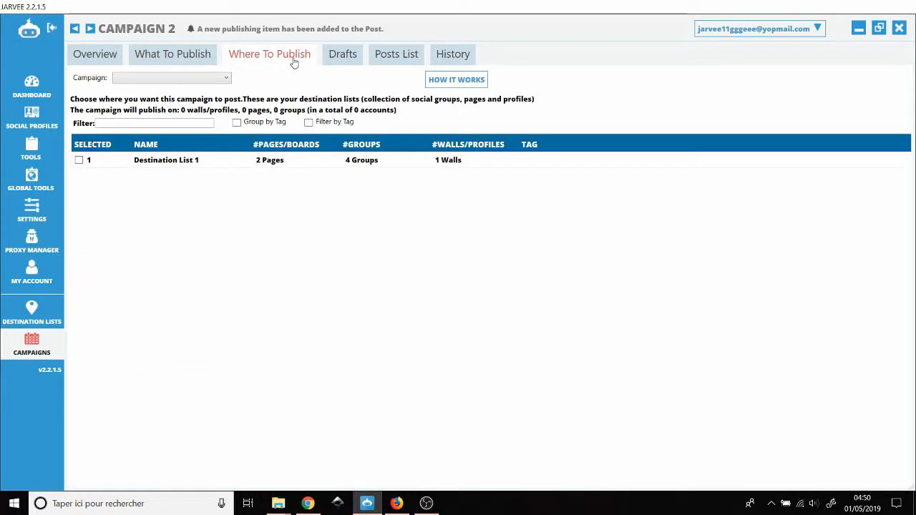
pyautogui.click(79, 161)
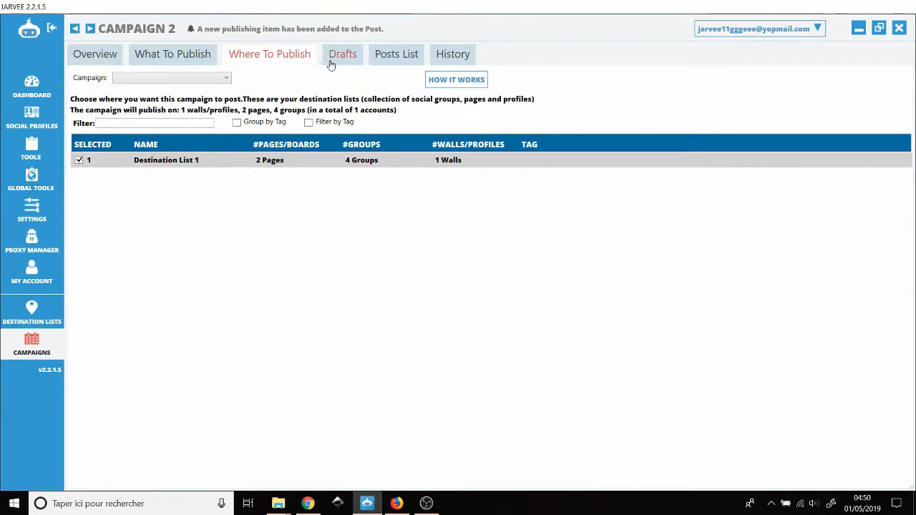
pyautogui.click(177, 55)
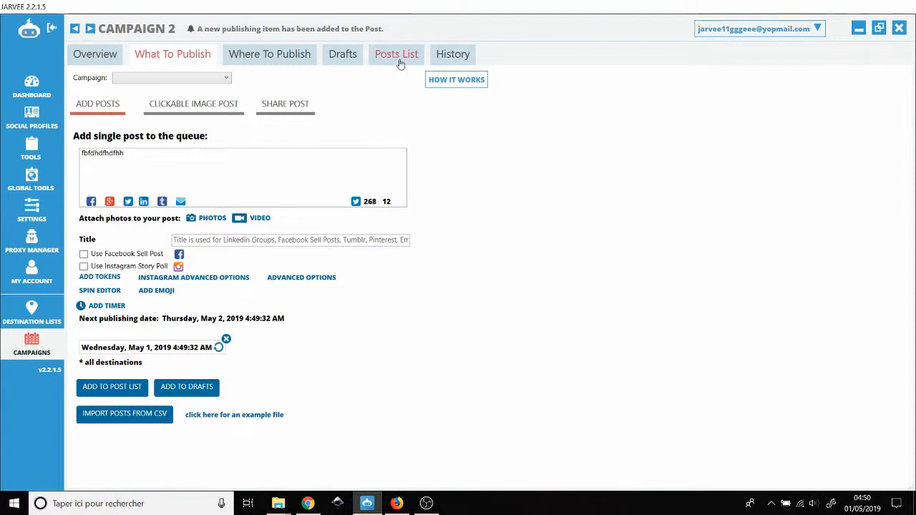
pyautogui.click(453, 55)
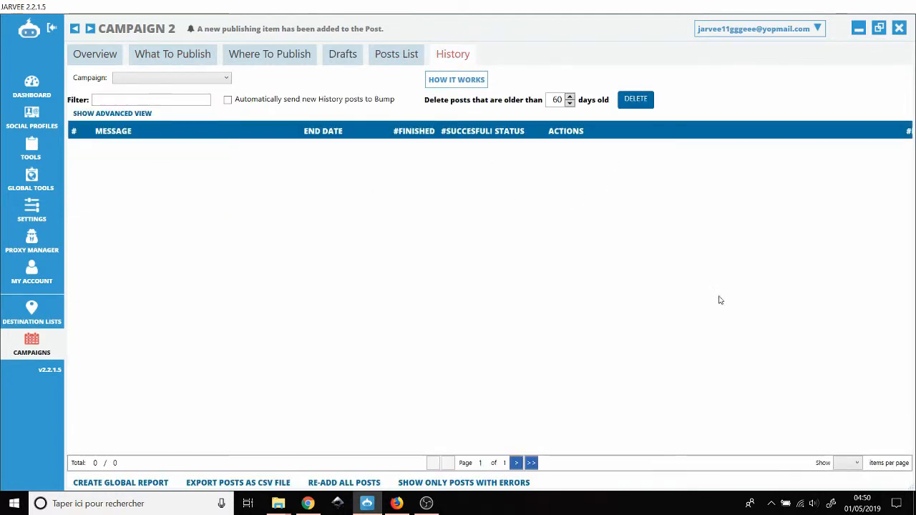